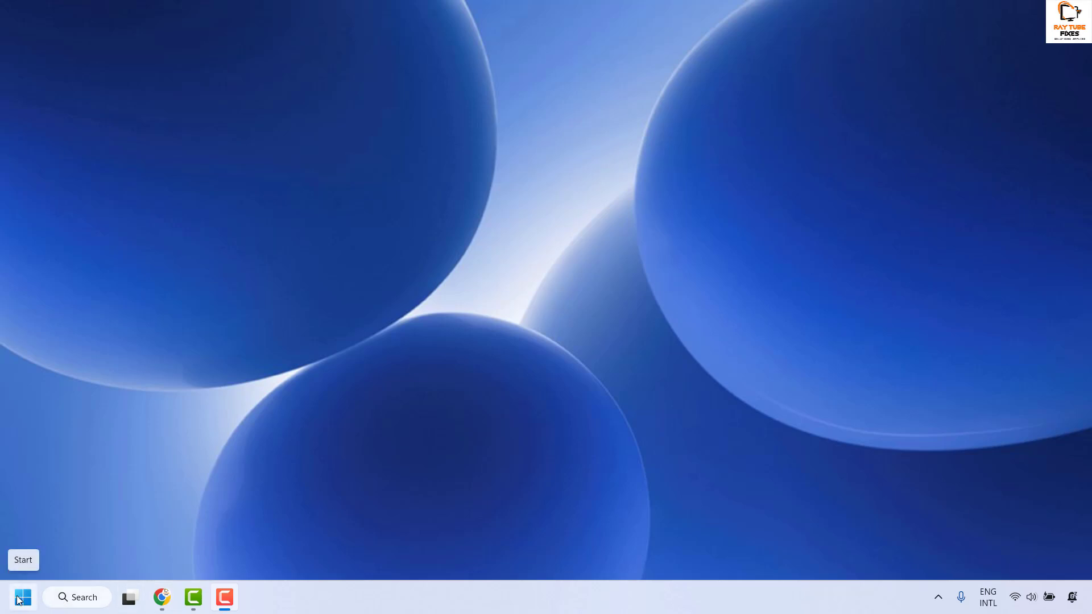
Step: Bring up the Start button's power-user menu, then dismiss it
click(19, 599)
right_click(19, 599)
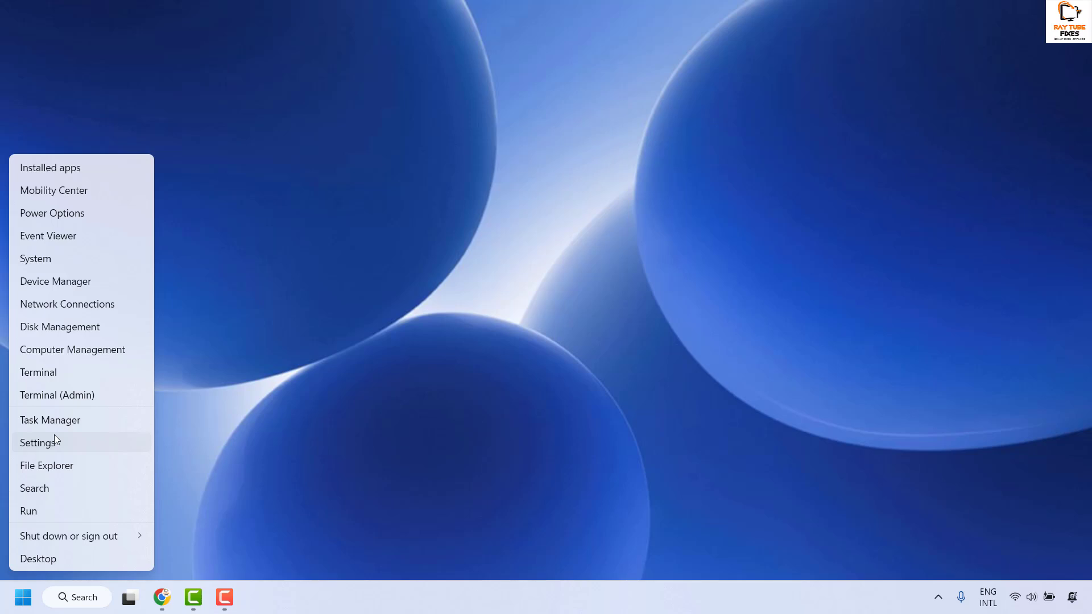
click(278, 411)
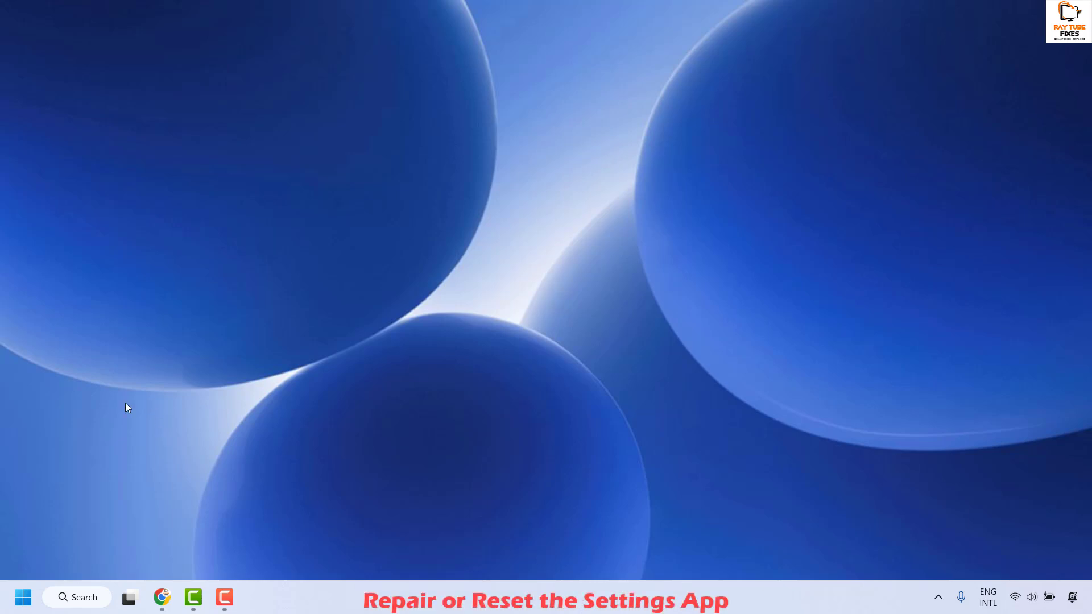
Step: Terminate the Settings app from its App settings page found via search, then reopen Search
click(86, 597)
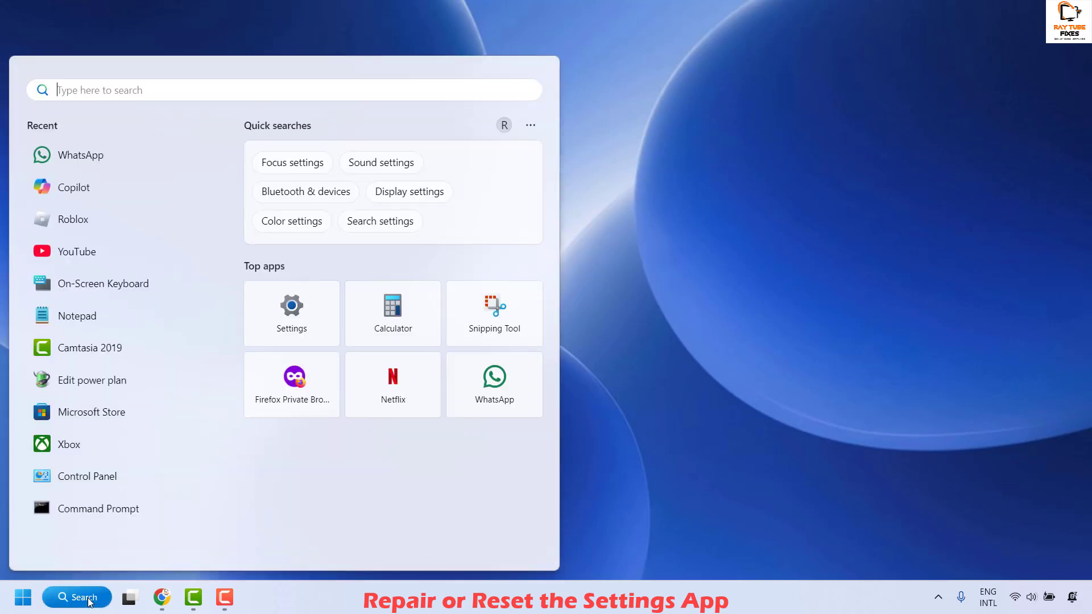
text(settings)
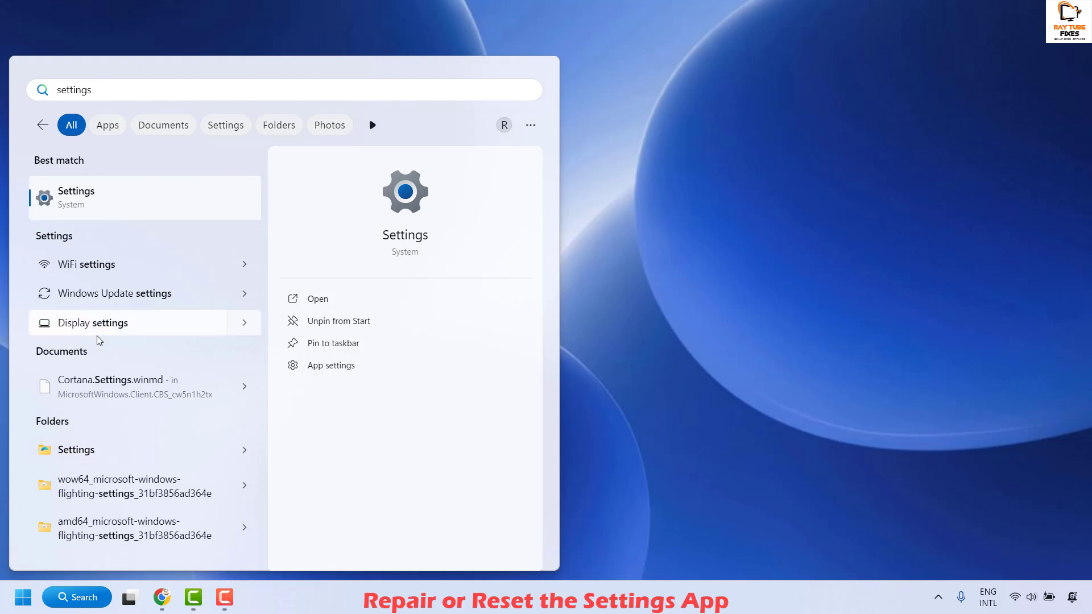
right_click(93, 208)
click(164, 278)
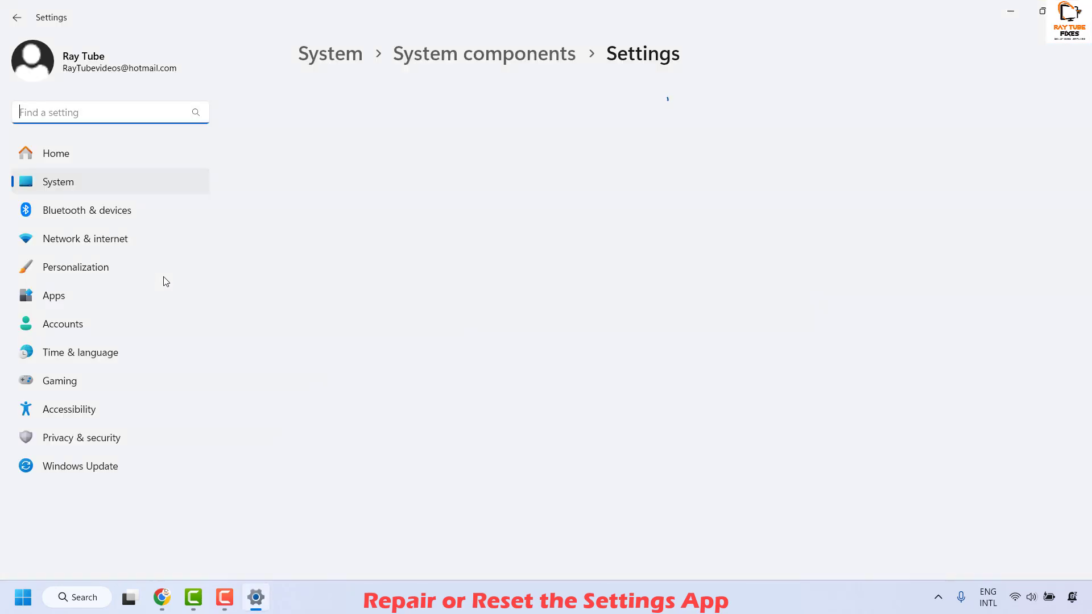
scroll(663, 377, down, 5)
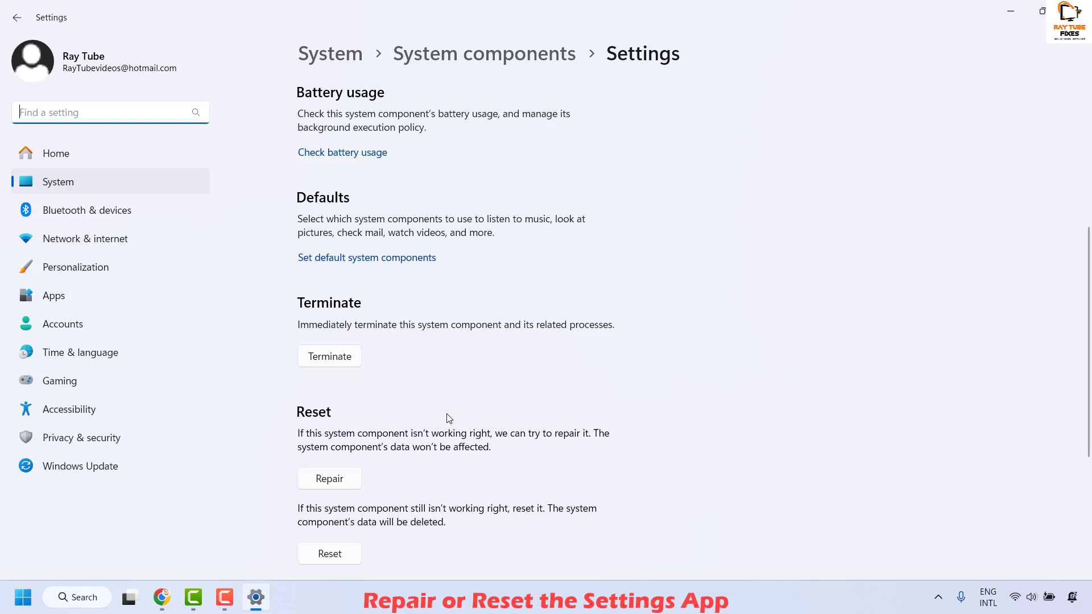
click(332, 357)
click(79, 603)
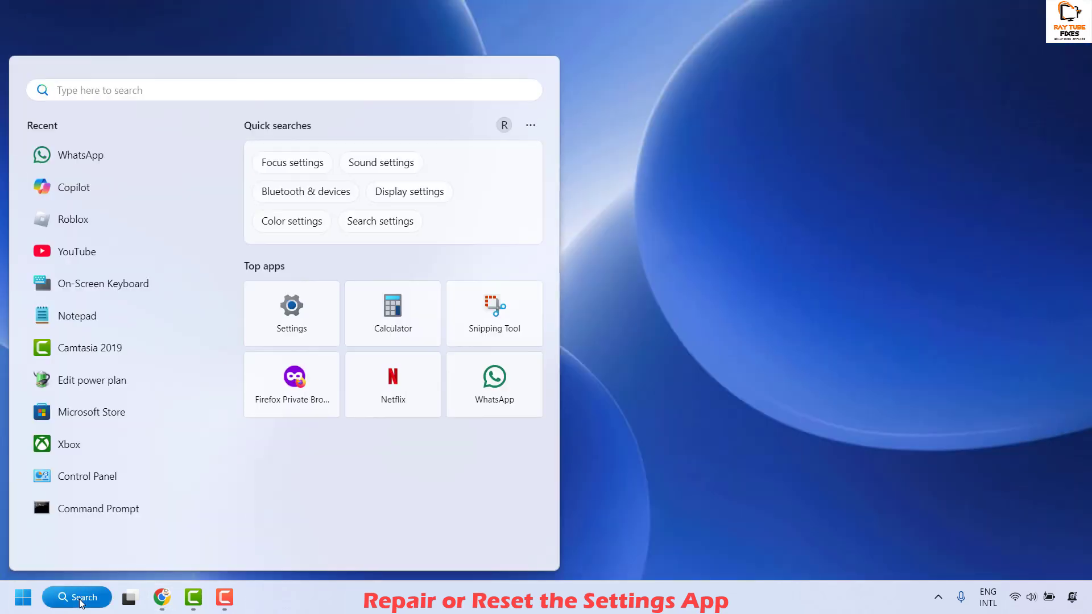
Step: Repair the Settings app from its App settings page, then reset its data and confirm
text(settings)
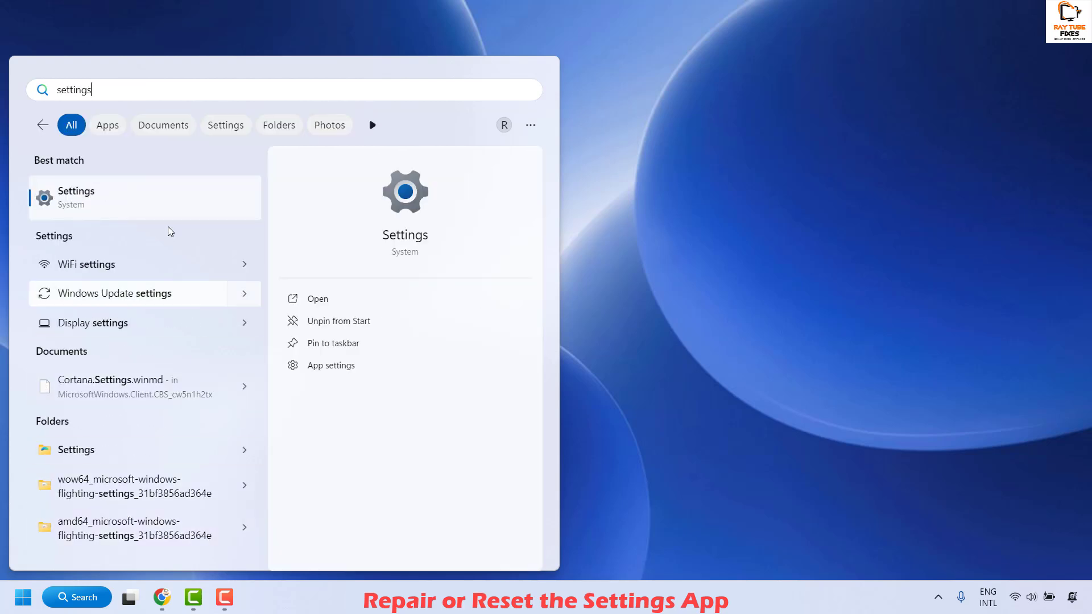
right_click(157, 197)
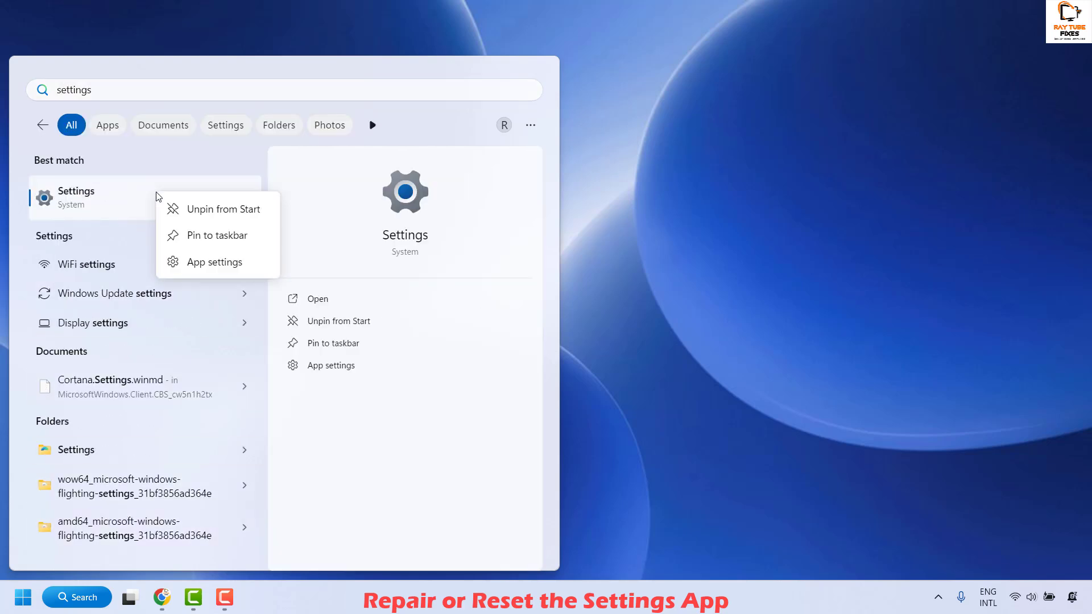
click(211, 262)
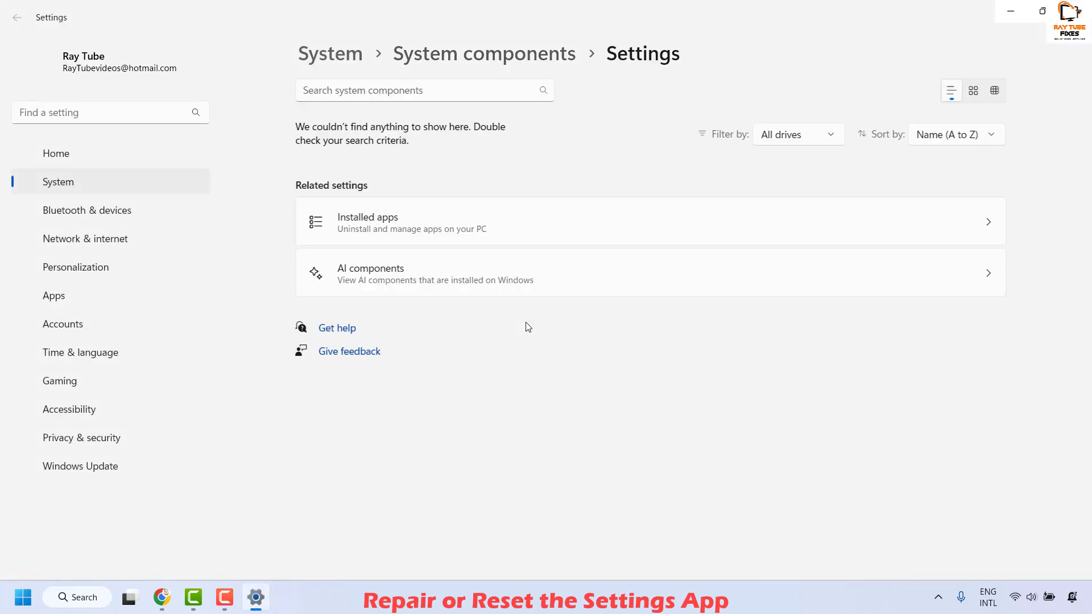
scroll(529, 327, down, 8)
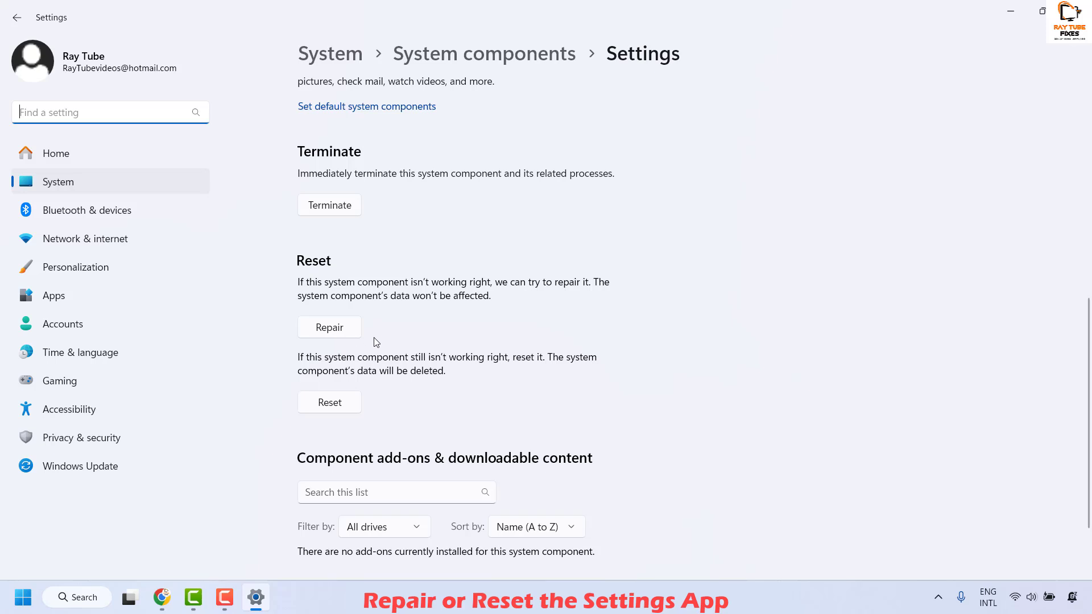
click(326, 331)
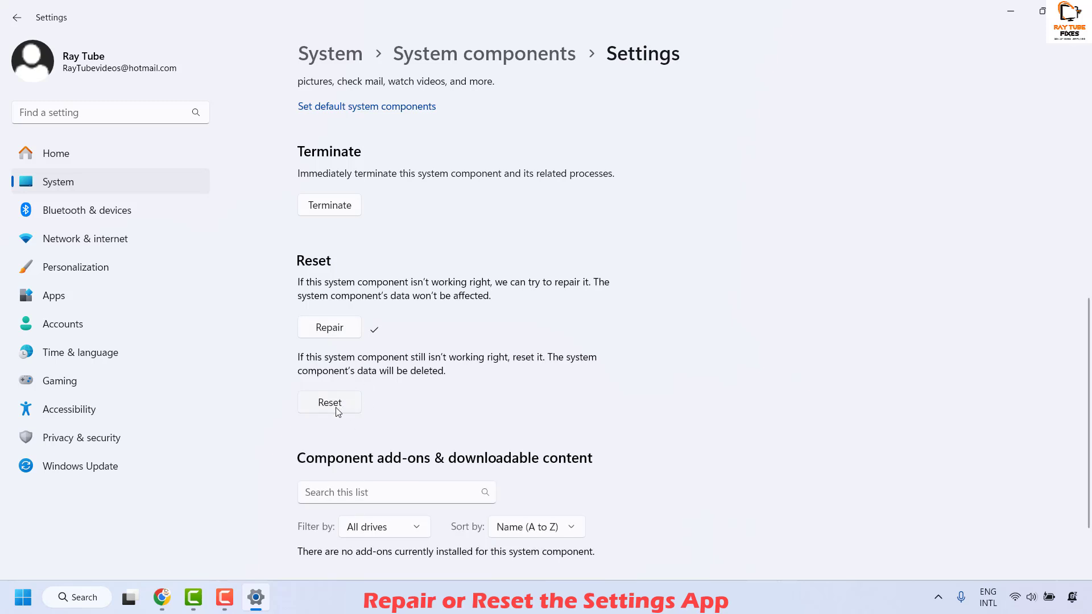
click(337, 410)
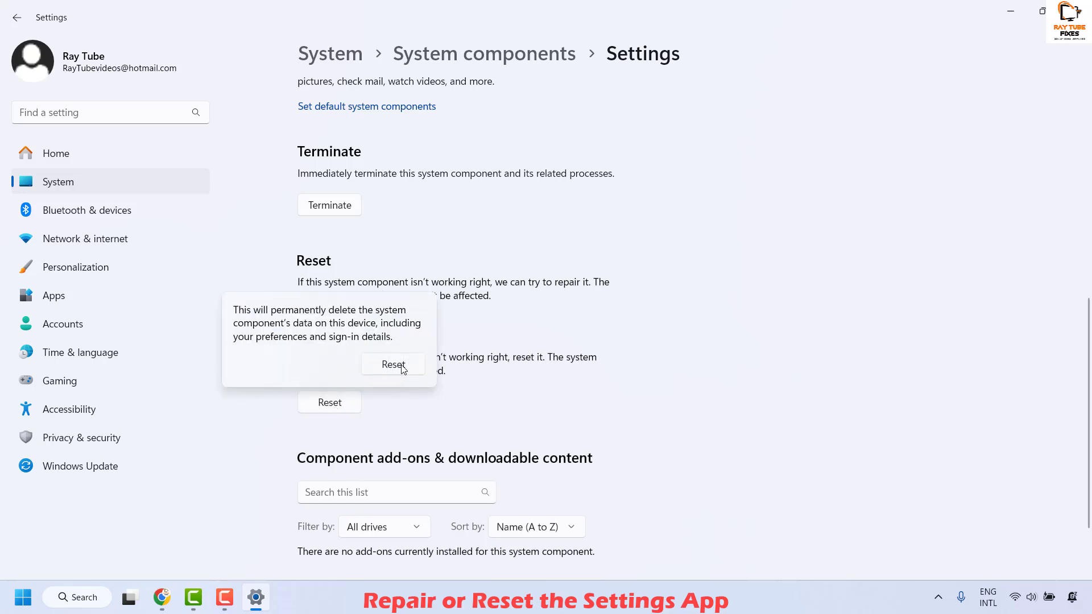
click(402, 367)
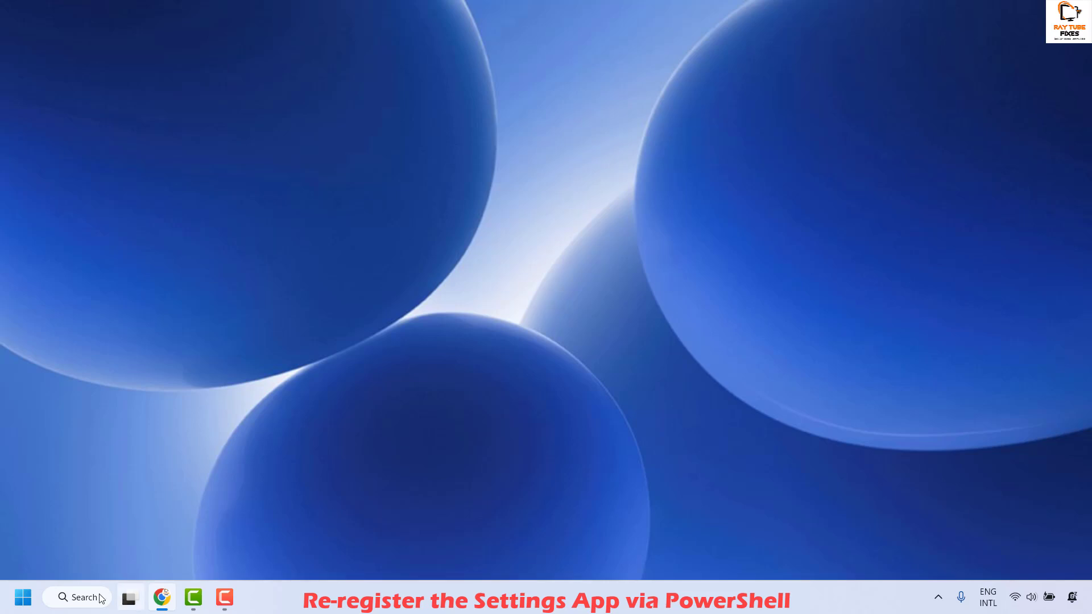
Step: Search for 'windows powershell' and view the launch options for Windows PowerShell
click(78, 596)
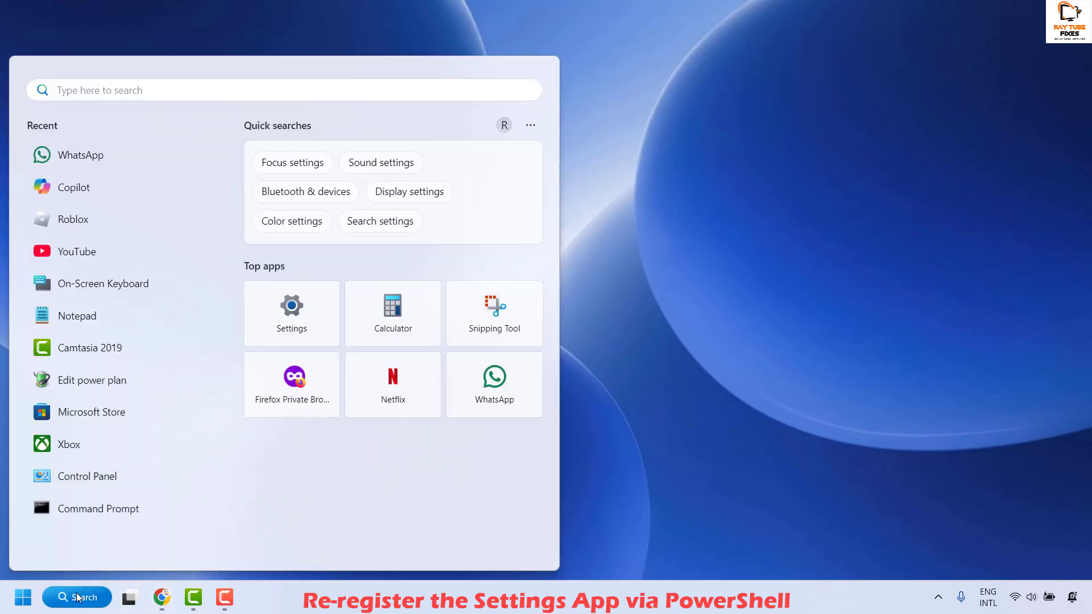
text(windows p)
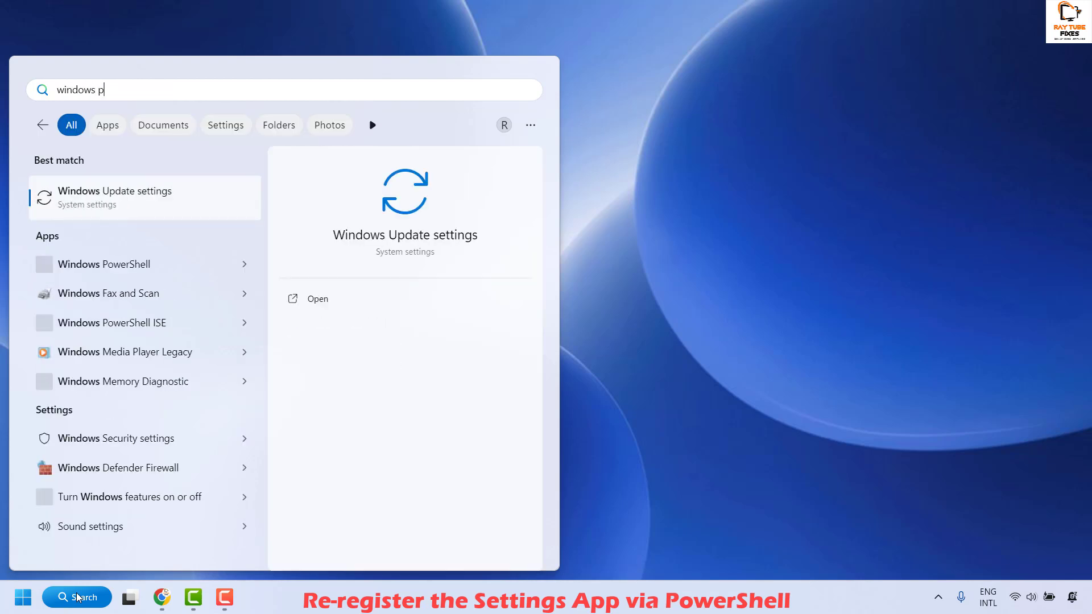
text(owershell)
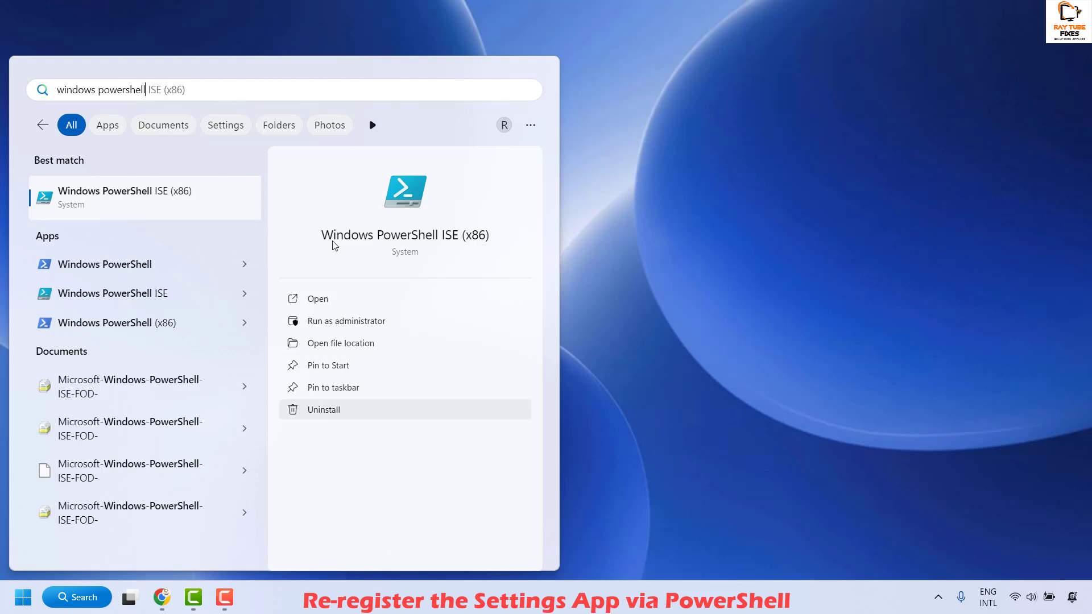
right_click(117, 267)
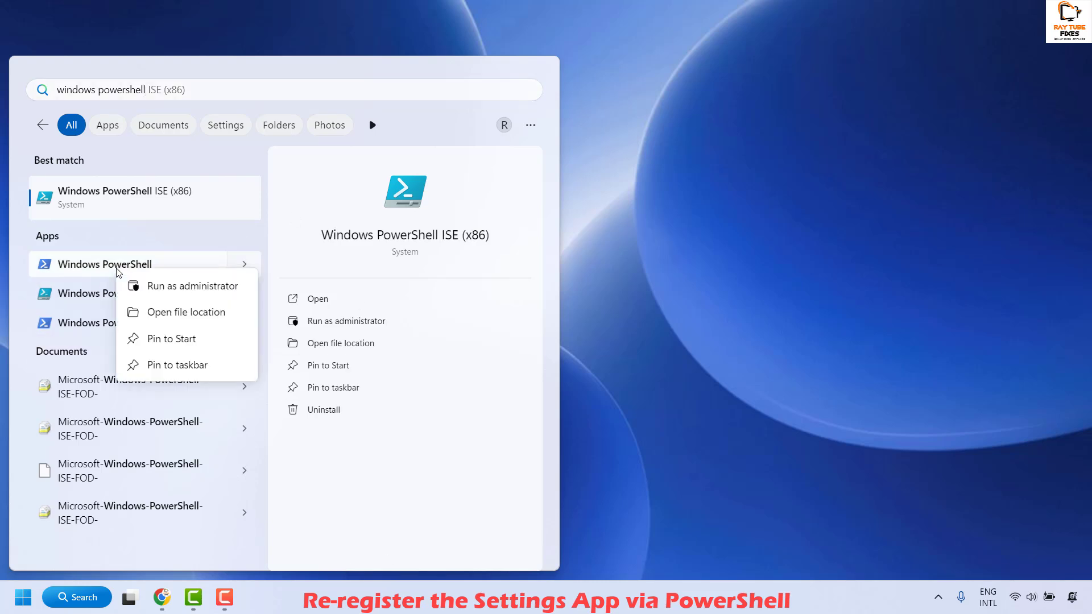
key(Escape)
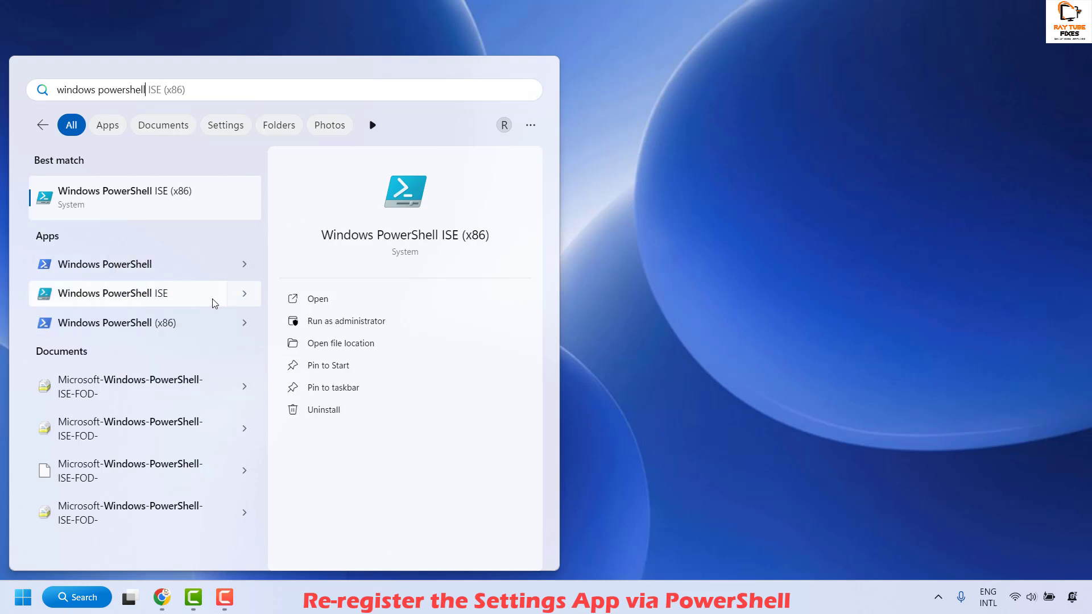
Step: Run PowerShell as administrator, paste the Get-AppXPackage re-register command, then close the console
click(215, 303)
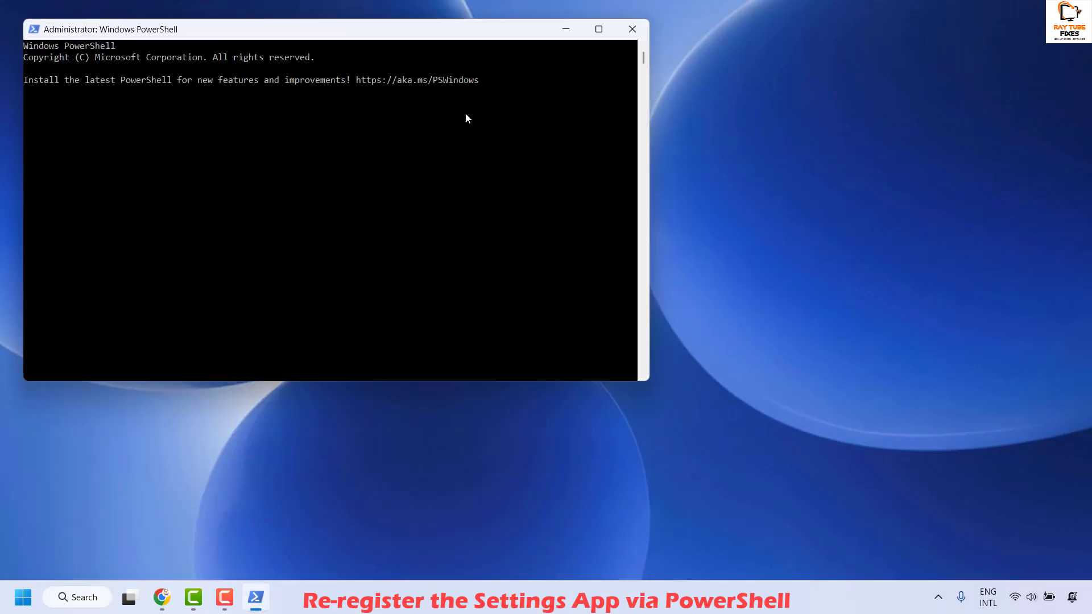
drag(470, 38, 703, 143)
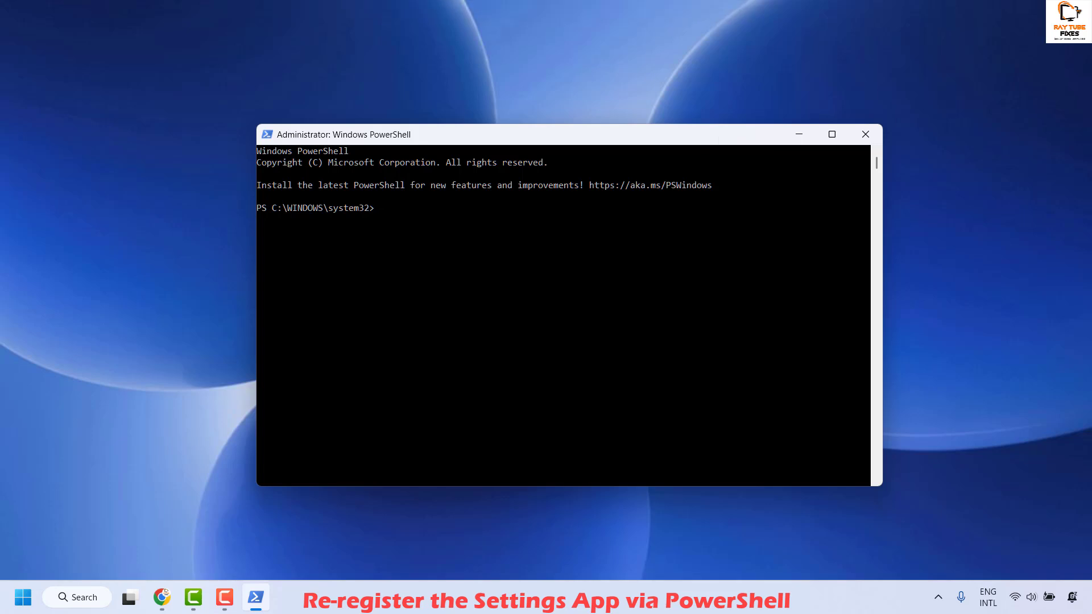
key(alt+Tab)
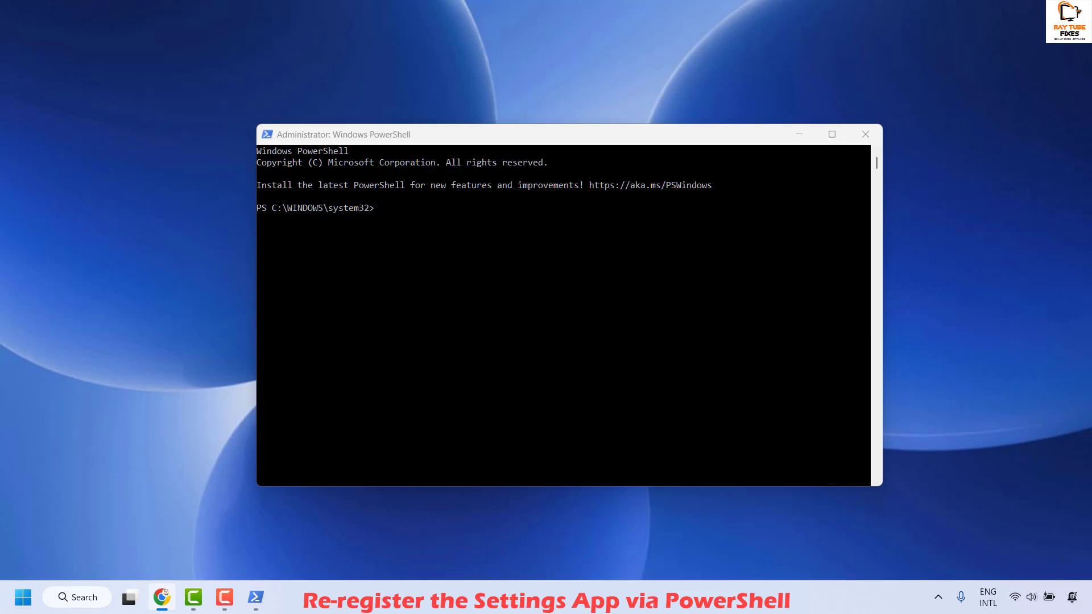
click(380, 213)
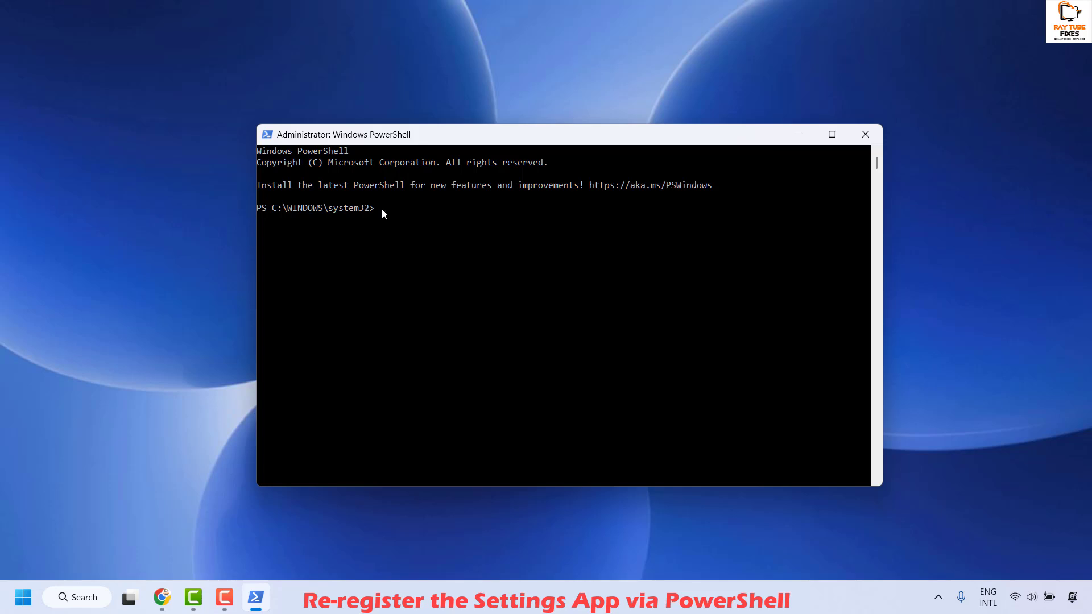
text(Get-AppXPackage -AllUsers -Name windows.immersivecontrolpanel | Foreach {Add-AppxPackage -DisableDevelopmentMode -Register "$($_.InstallLocation)\AppXManifest.xml" -Verbose})
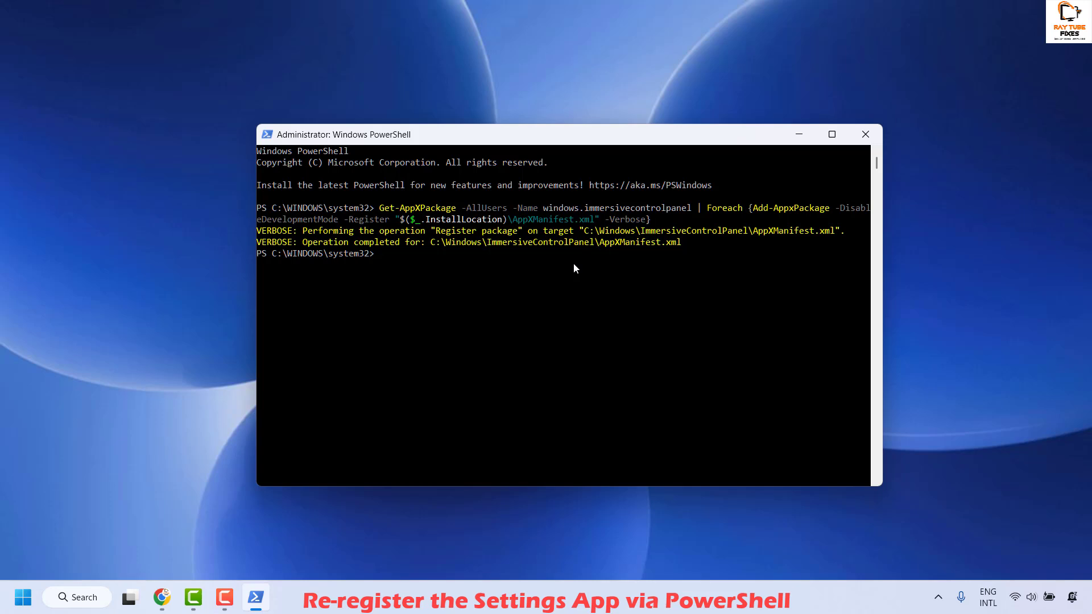
click(863, 135)
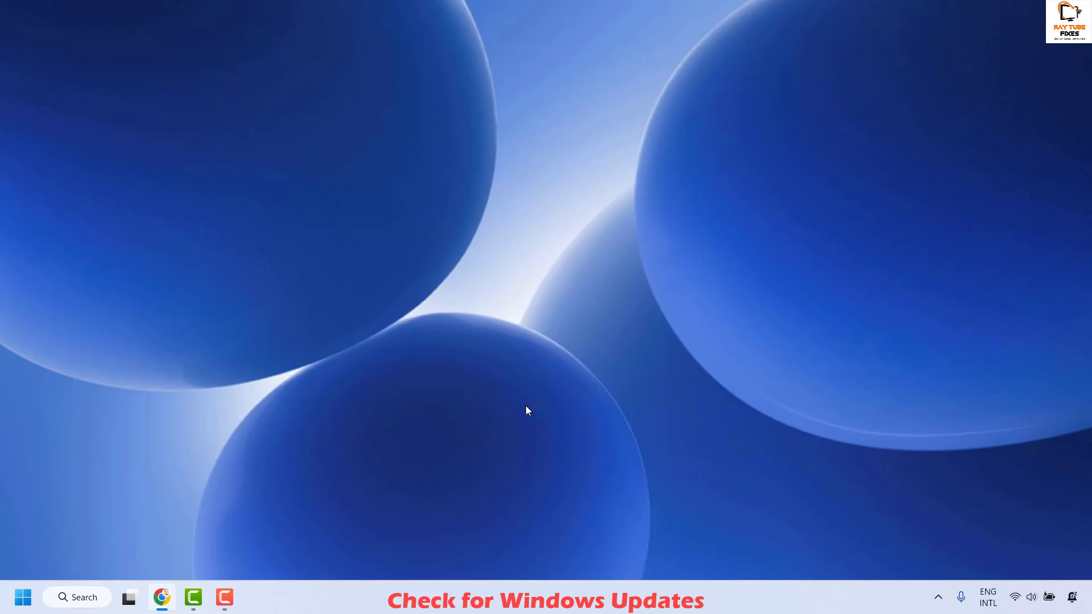
Step: Open Settings from the Start right-click menu and run Check for updates in Windows Update
right_click(18, 609)
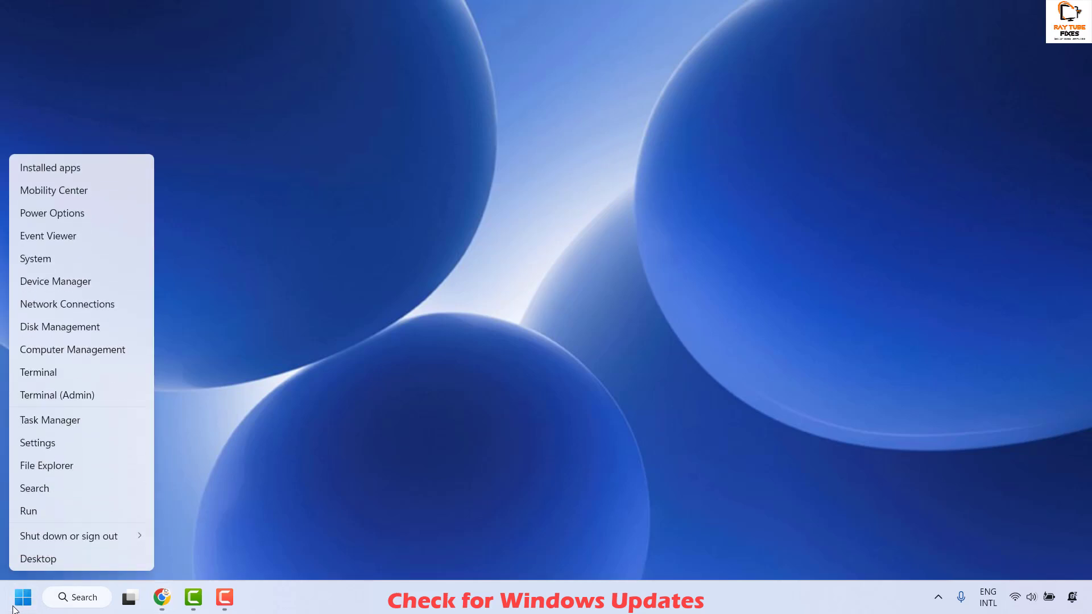
click(61, 443)
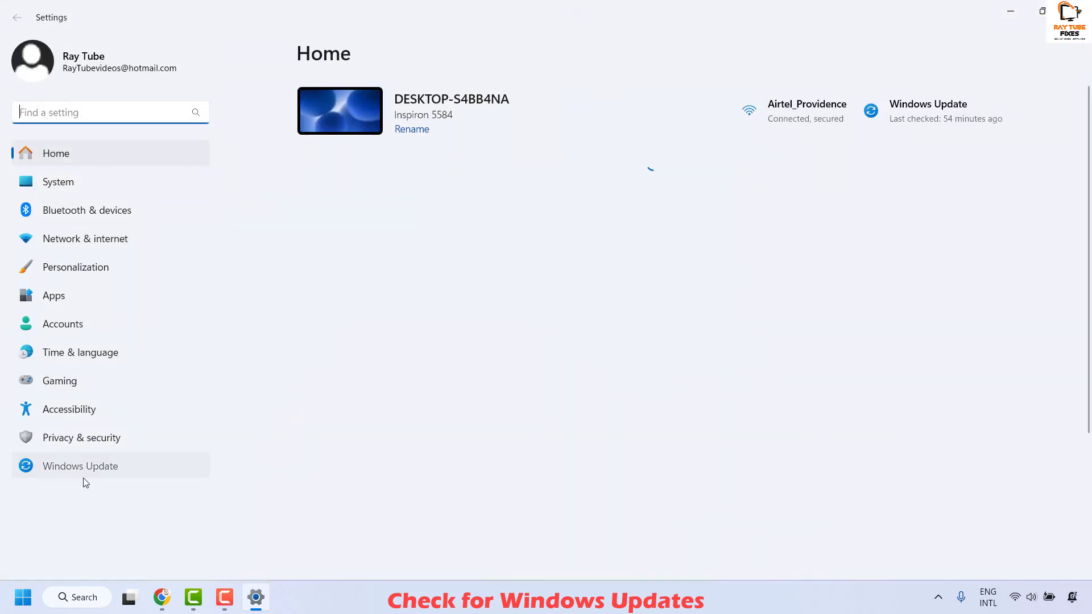
click(84, 477)
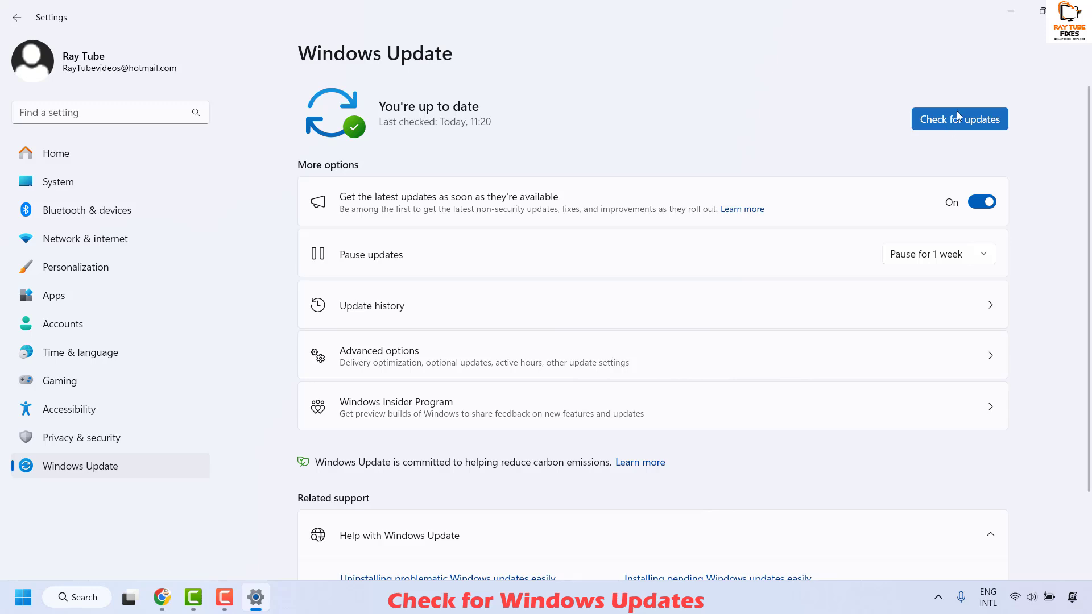
click(965, 126)
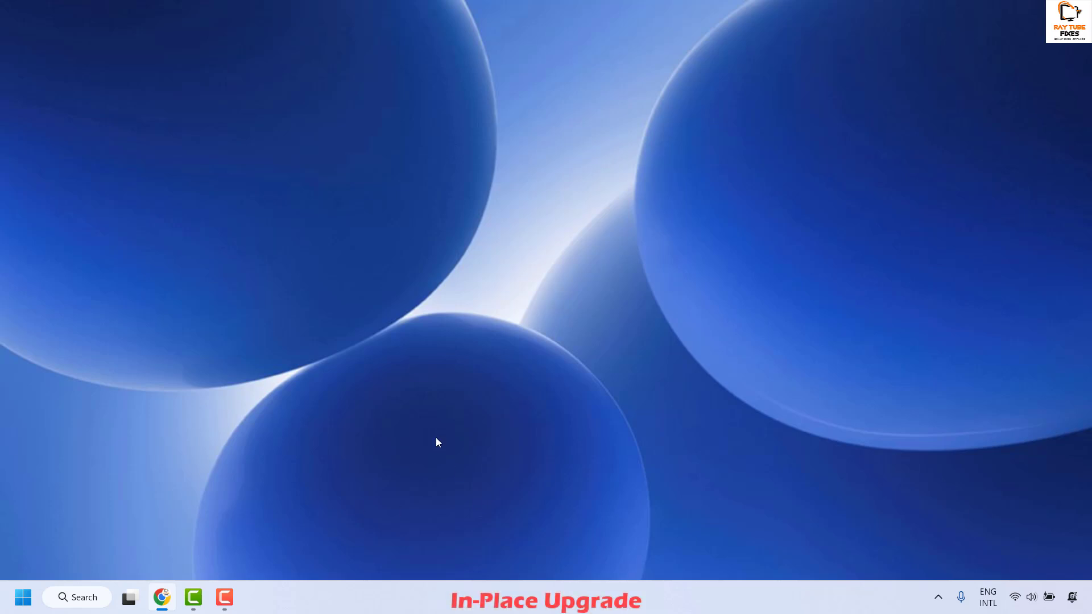
Step: Reopen Settings and go through Windows Update › Advanced options to the Recovery page
right_click(21, 602)
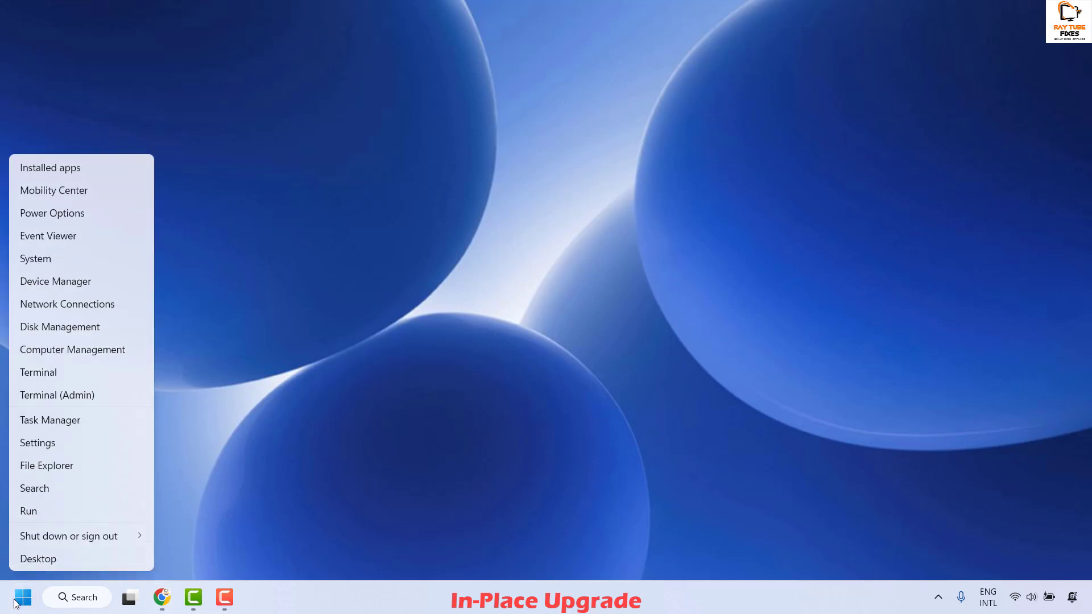
click(38, 443)
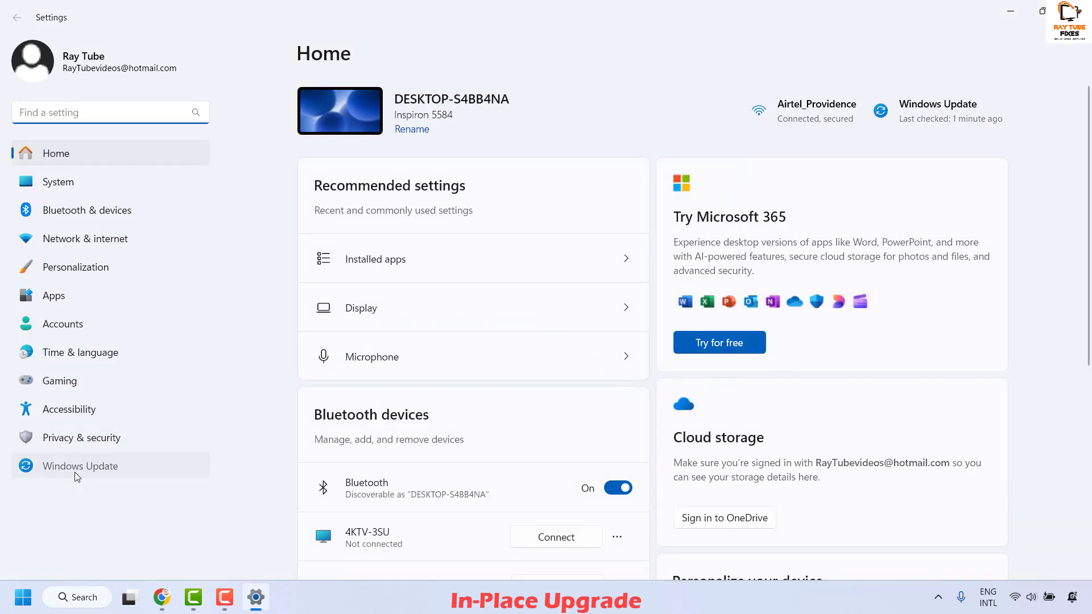
click(74, 472)
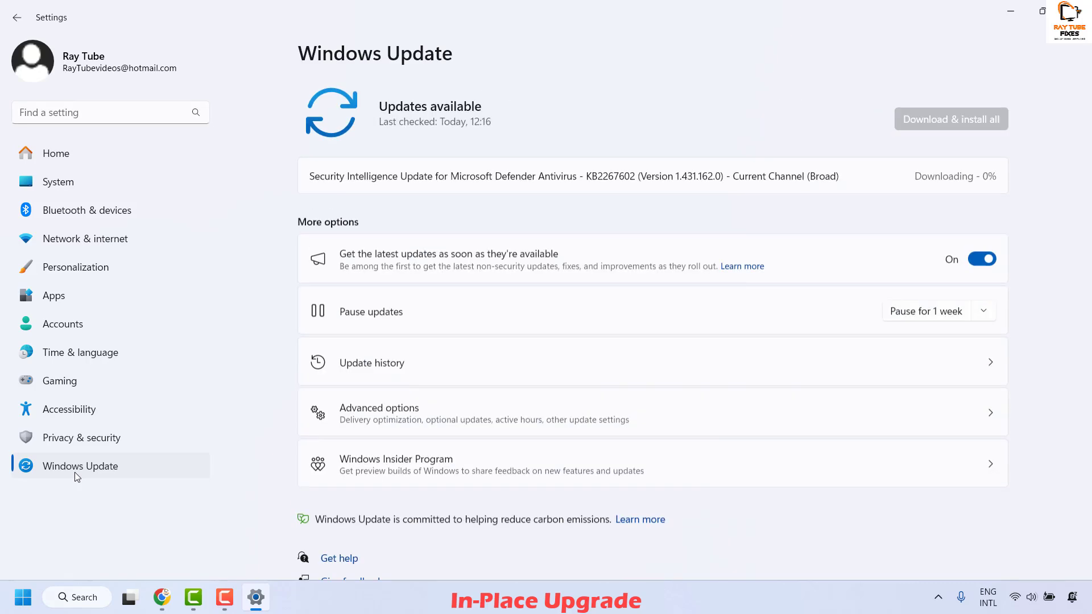
click(475, 423)
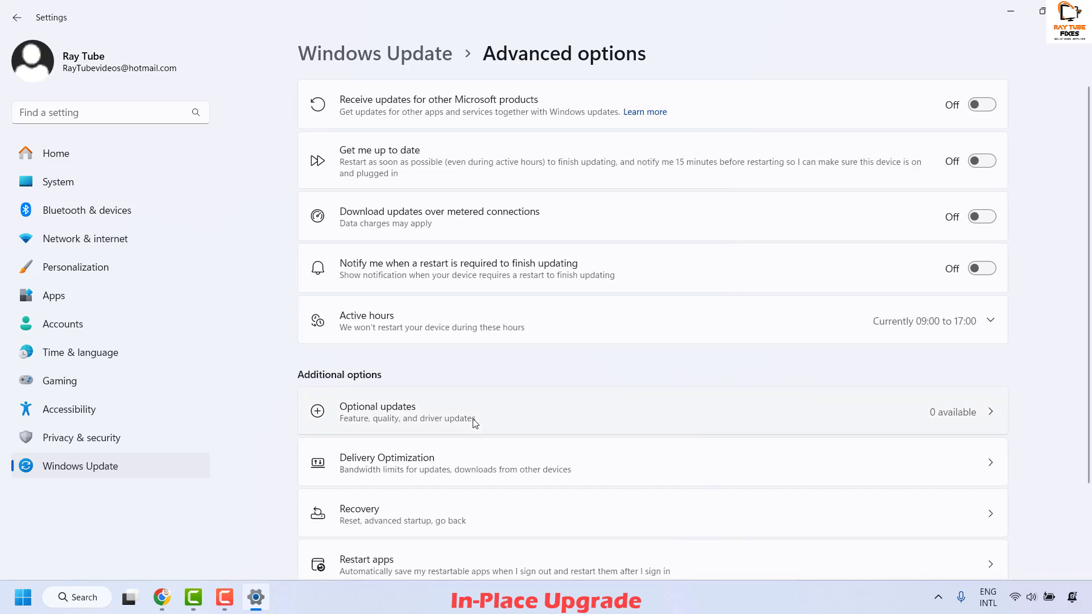
scroll(477, 423, down, 2)
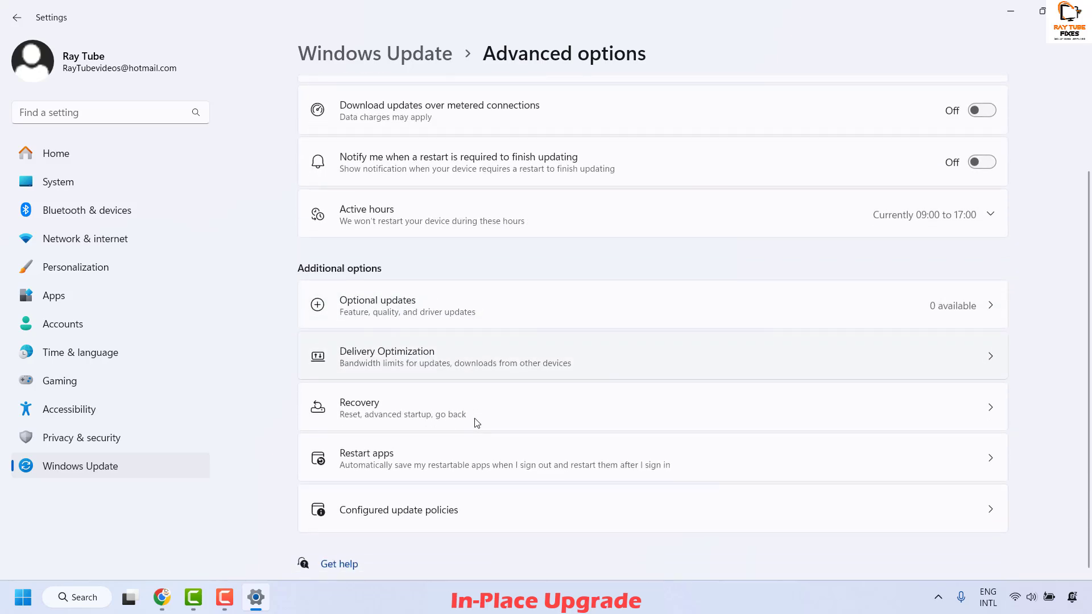
click(401, 409)
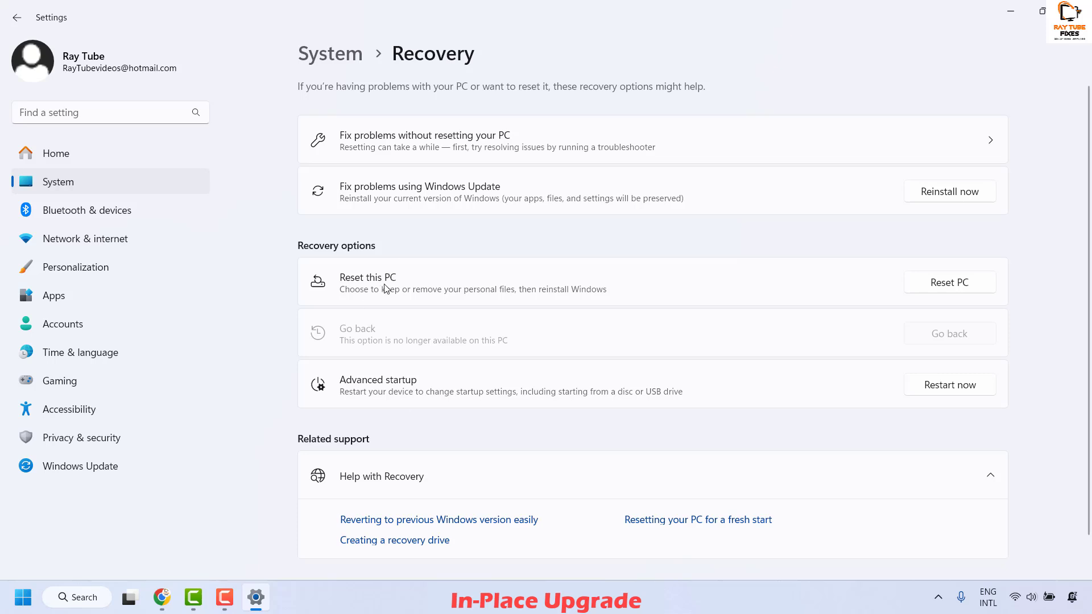
Step: Start Reset this PC and choose Keep my files
click(958, 281)
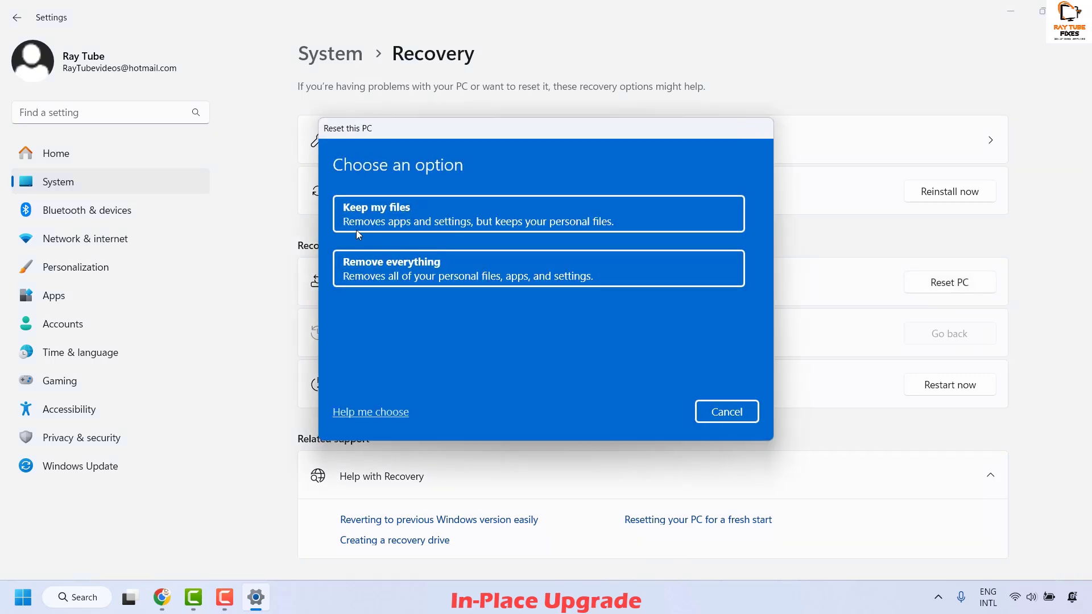
click(402, 216)
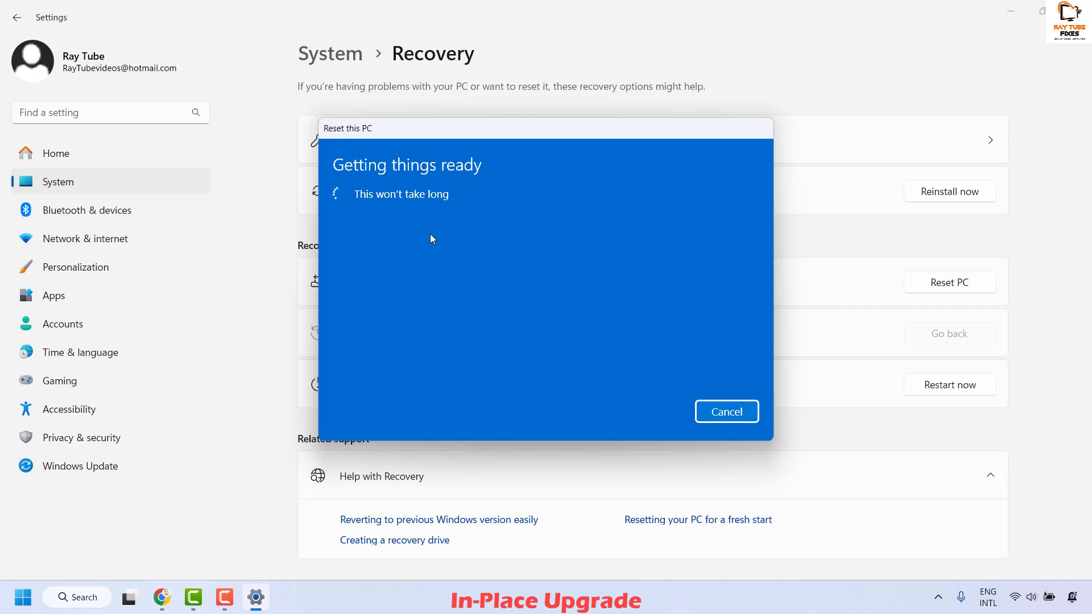